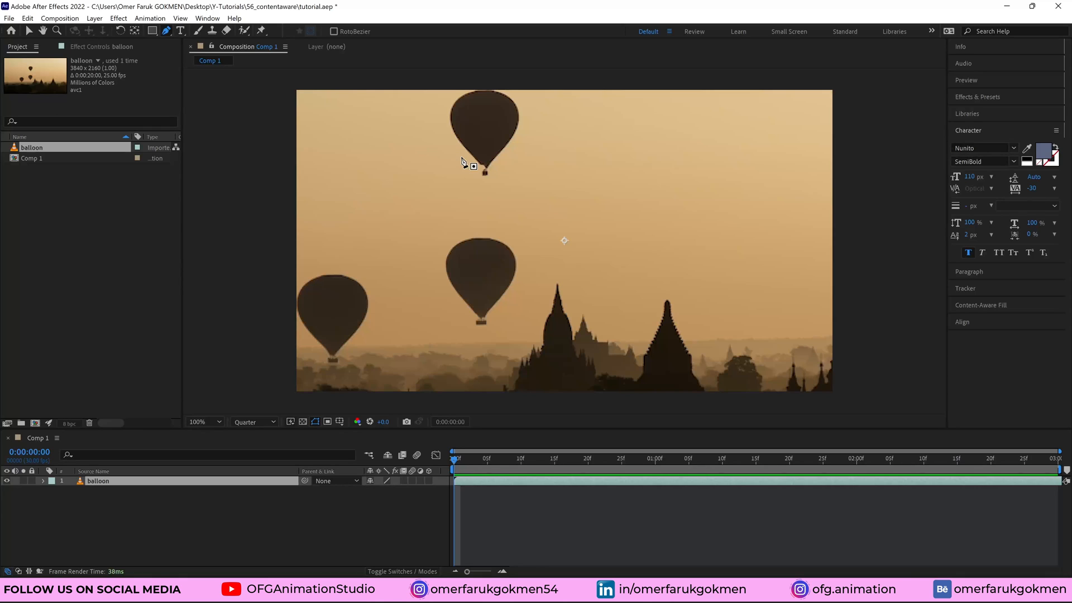
Step: Draw a closed polygonal mask with the Pen tool around the middle balloon, including its basket, on the balloon layer
click(166, 34)
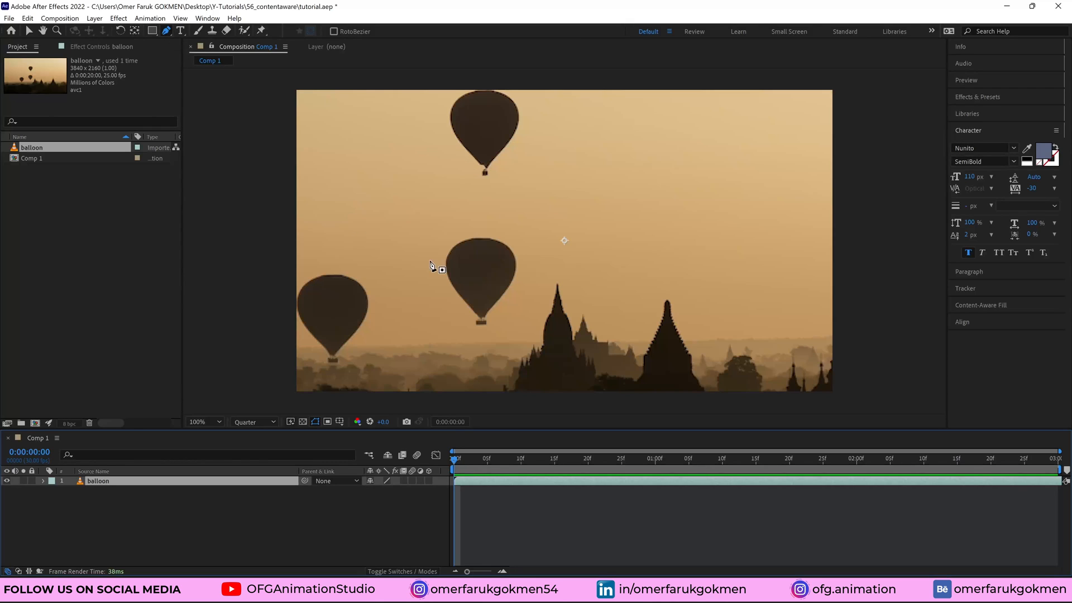
click(455, 304)
click(436, 271)
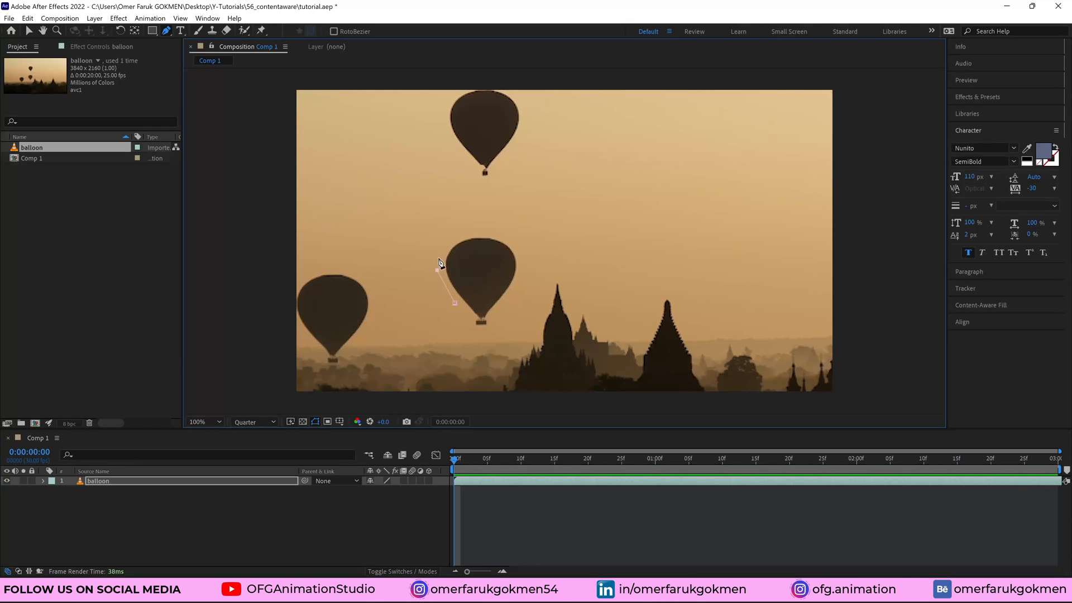
click(442, 246)
click(462, 227)
click(516, 246)
click(522, 286)
click(506, 304)
click(498, 323)
click(484, 332)
click(465, 325)
click(455, 304)
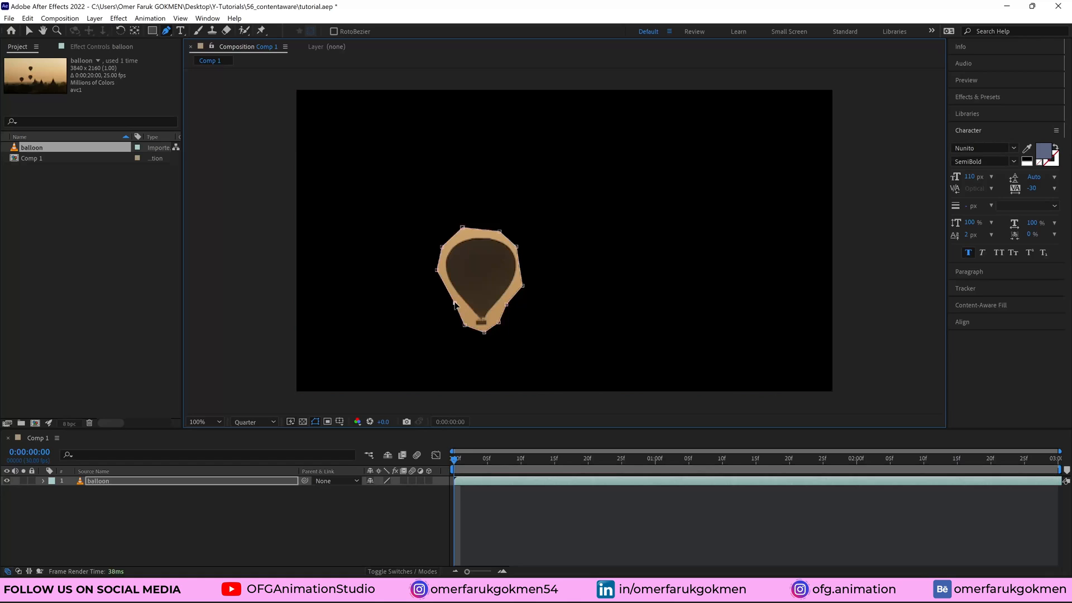
Step: Set Mask 1 on the balloon layer to Subtract mode so the middle balloon is cut out
click(43, 481)
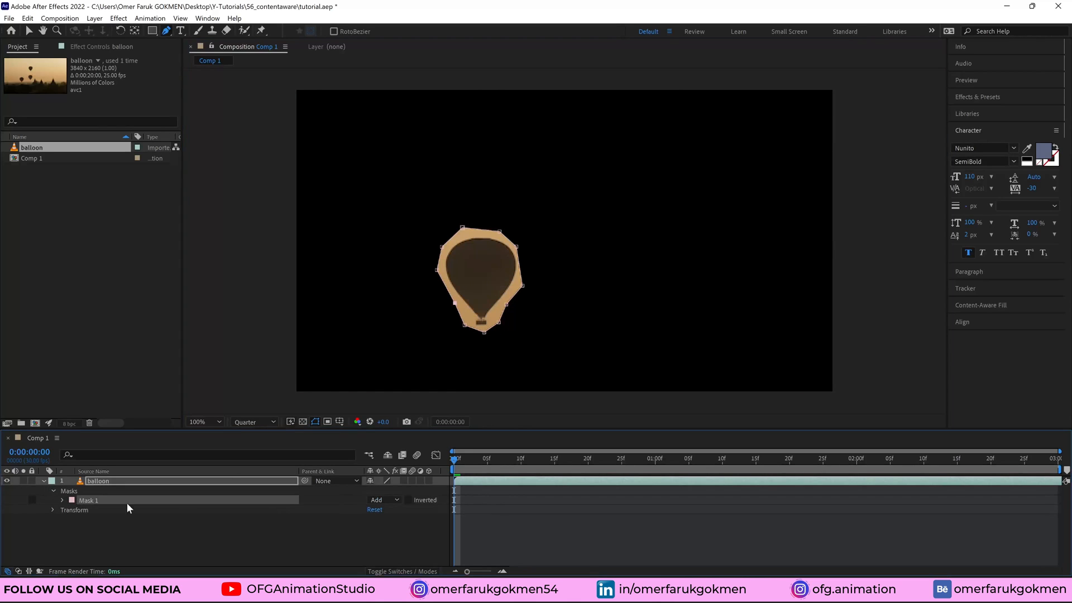
click(381, 500)
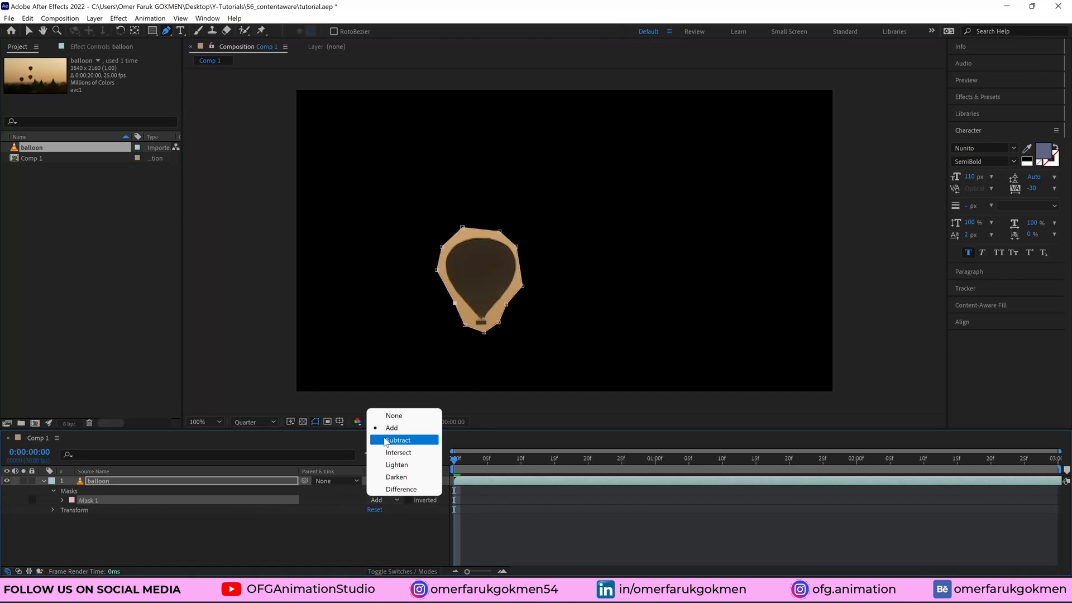
click(397, 440)
Step: Set the mask's expansion to 5 pixels and its feather to 10 pixels
click(62, 501)
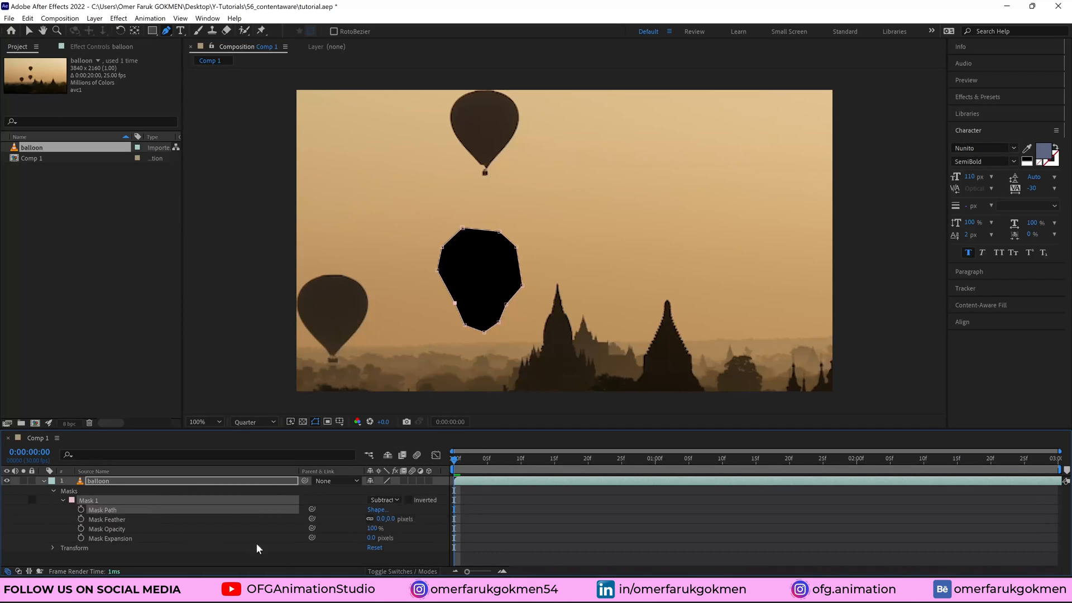
click(369, 538)
key(Return)
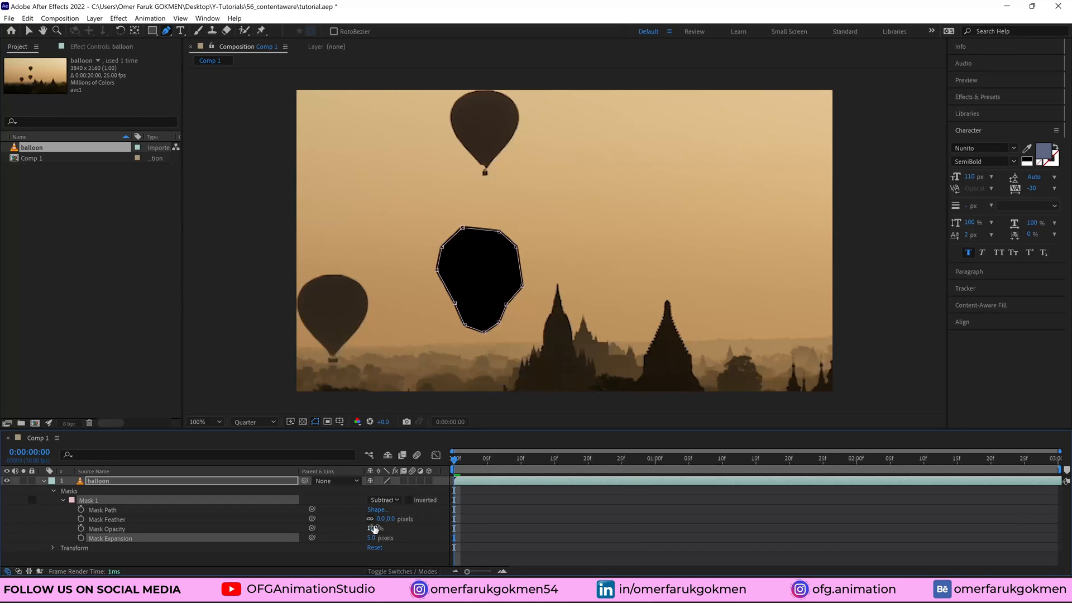
click(380, 519)
text(10)
key(Return)
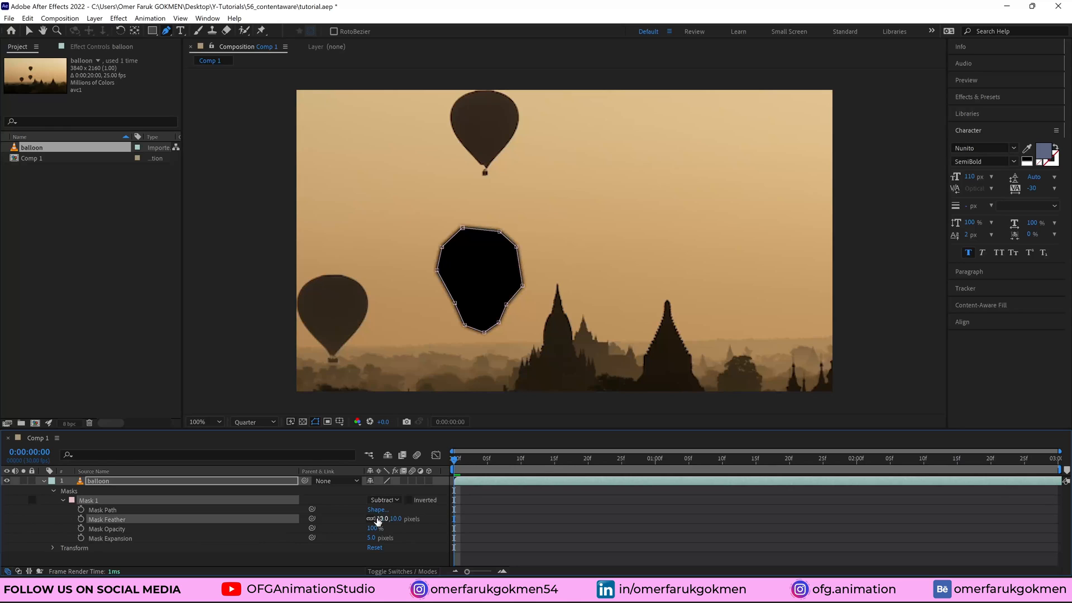
click(44, 481)
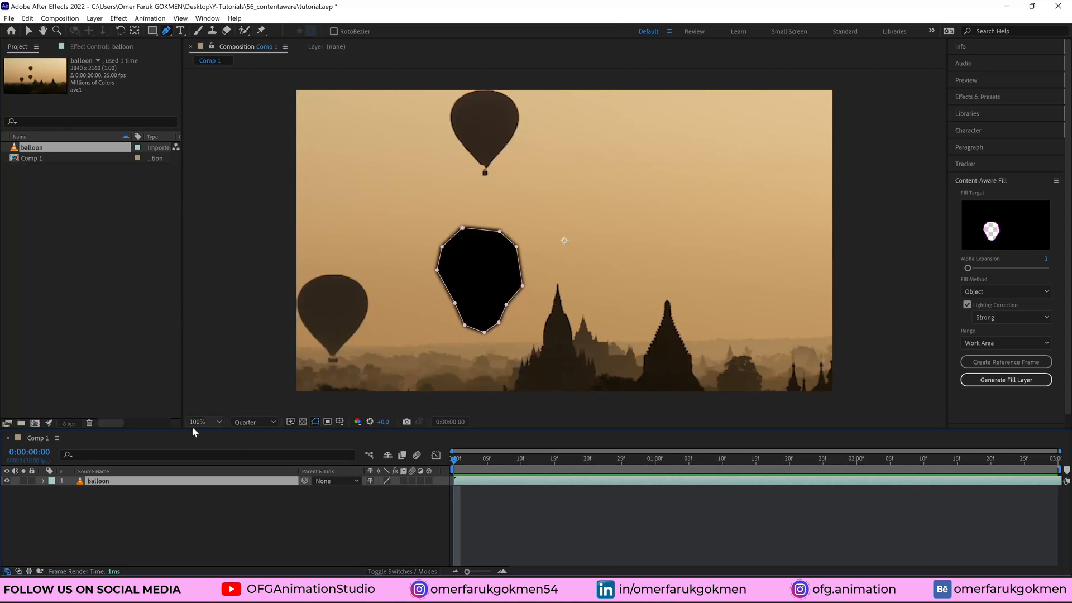
Step: Enable keyframing for Mask 1's Mask Path at the first frame
click(43, 480)
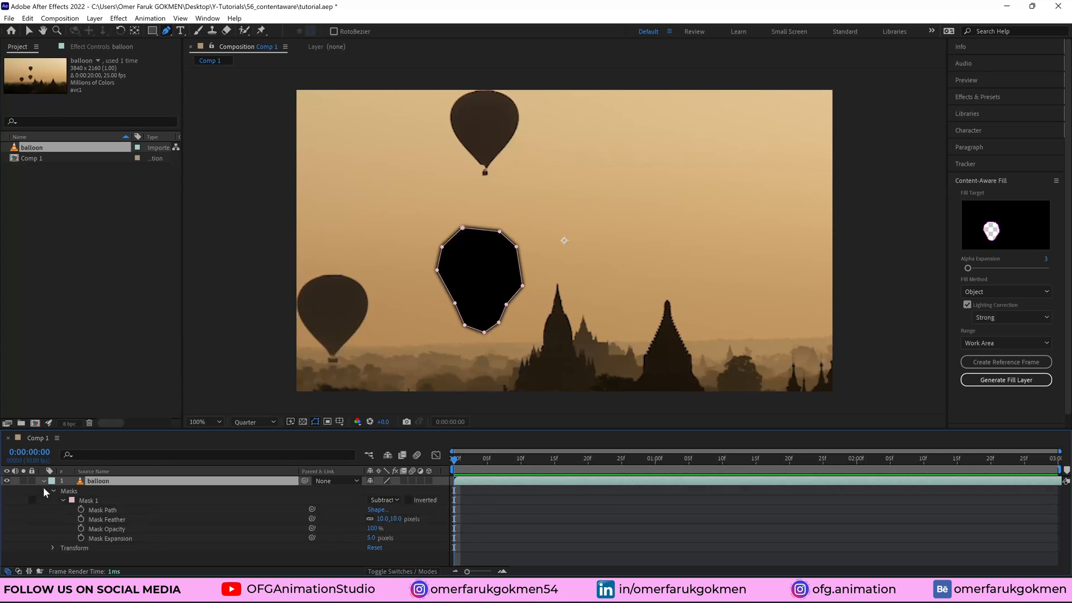
click(98, 508)
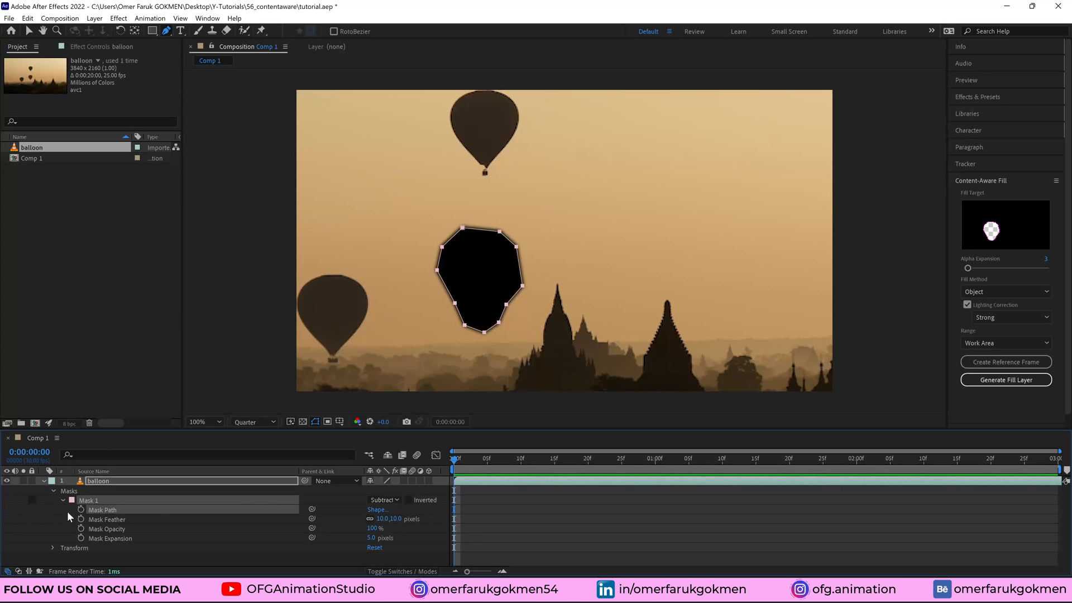
click(81, 510)
Step: Keyframe the mask at 0:00:01:16 by shifting the whole path right to cover the moved balloon
drag(454, 459, 763, 483)
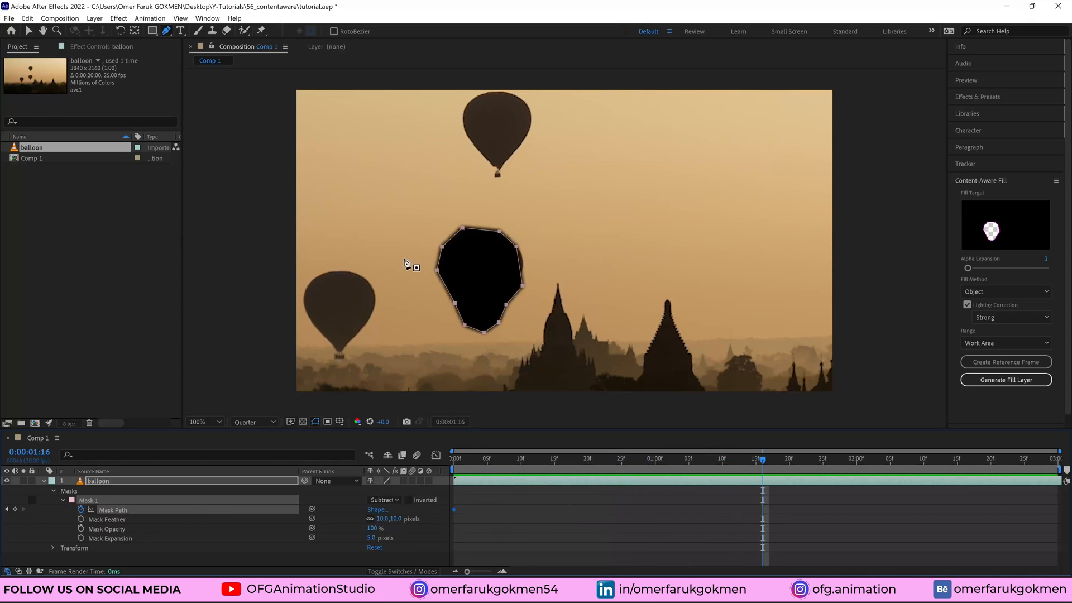
click(29, 31)
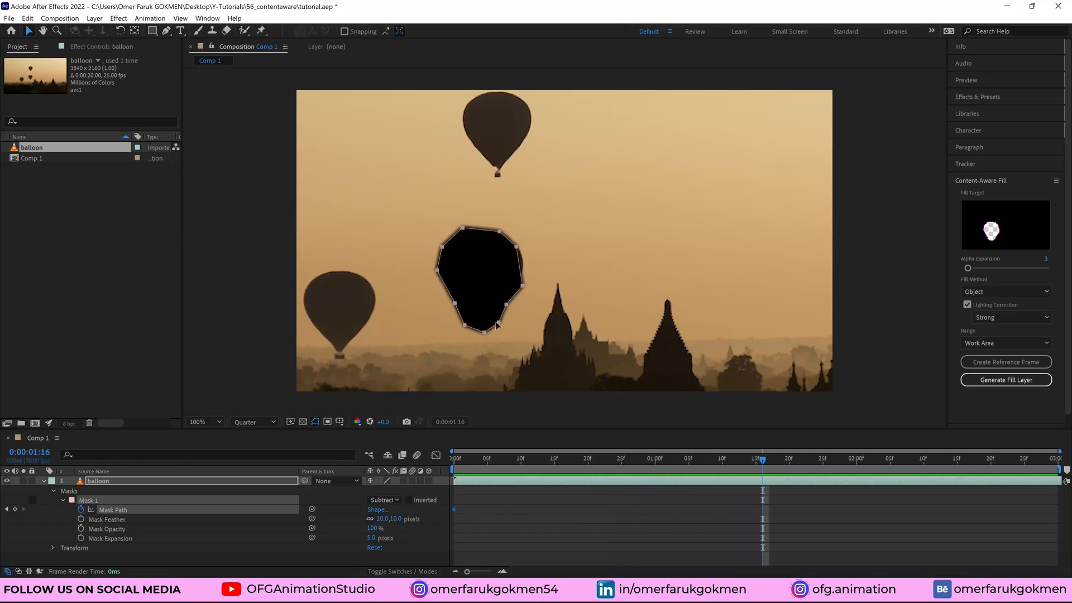
drag(497, 324, 508, 322)
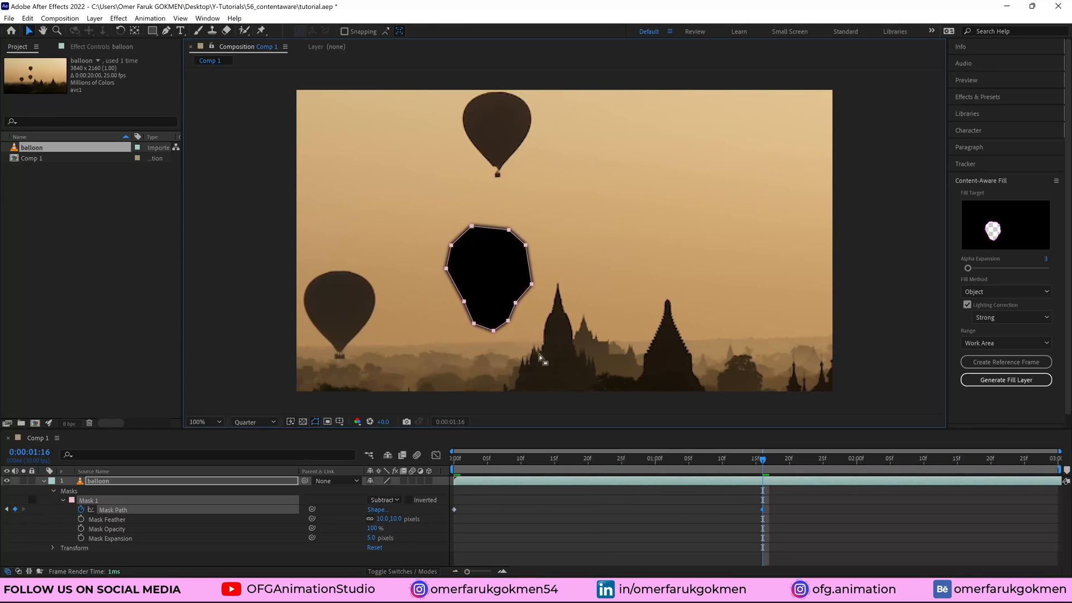
Step: Keyframe the mask at 0:00:02:22 by moving the path over the balloon, and return to the first frame with the balloon layer selected
drag(761, 458, 1004, 472)
mouse_move(532, 284)
mouse_down()
mouse_move(529, 304)
mouse_move(536, 286)
mouse_up()
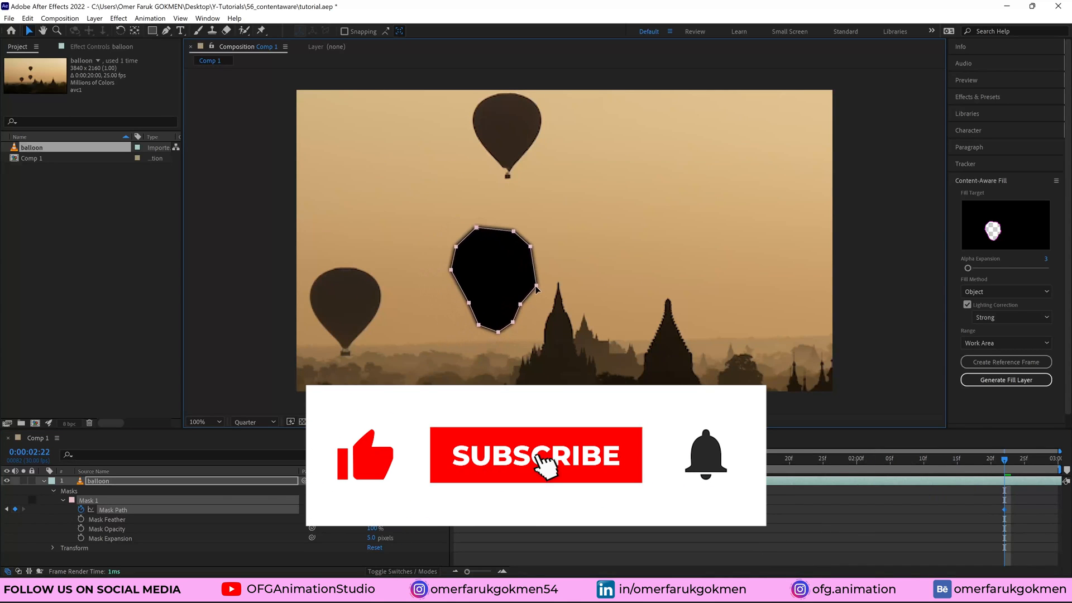
click(1025, 461)
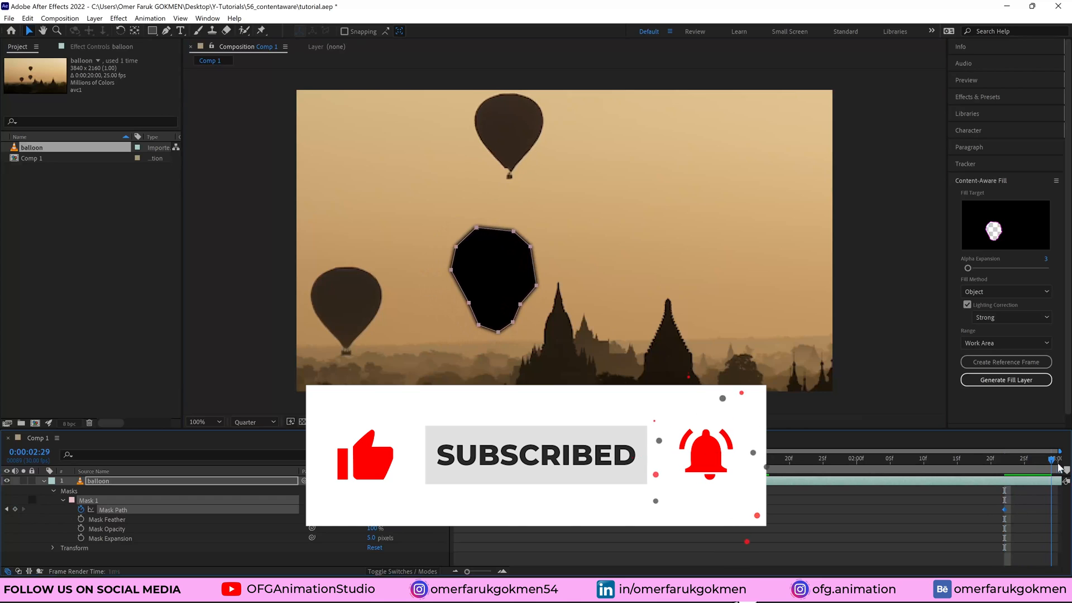
drag(1029, 463, 397, 467)
click(93, 480)
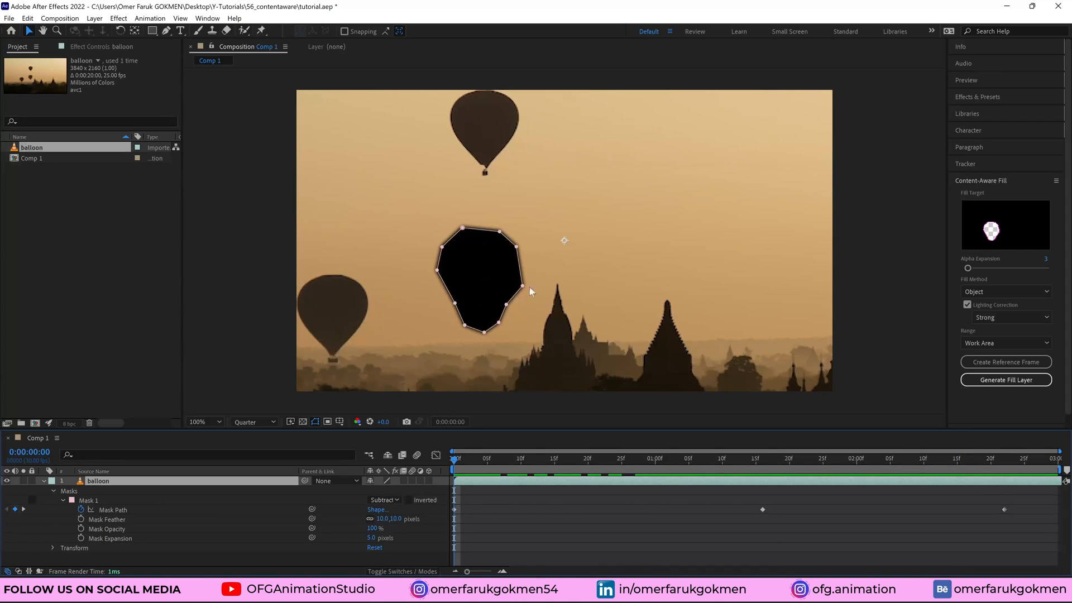
Step: Close and reopen the Content-Aware Fill settings
click(963, 182)
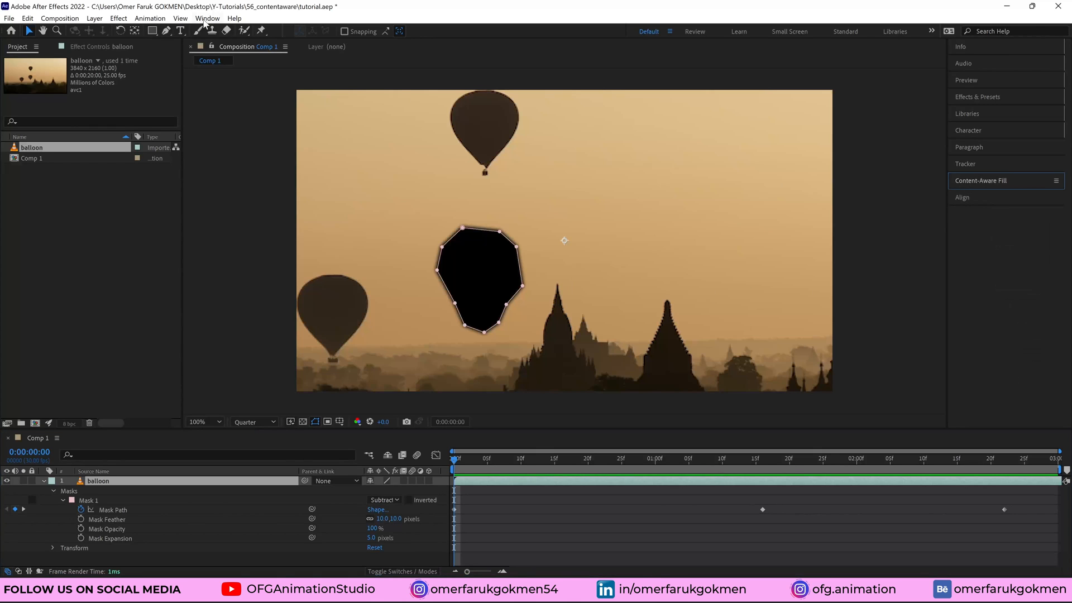
click(205, 20)
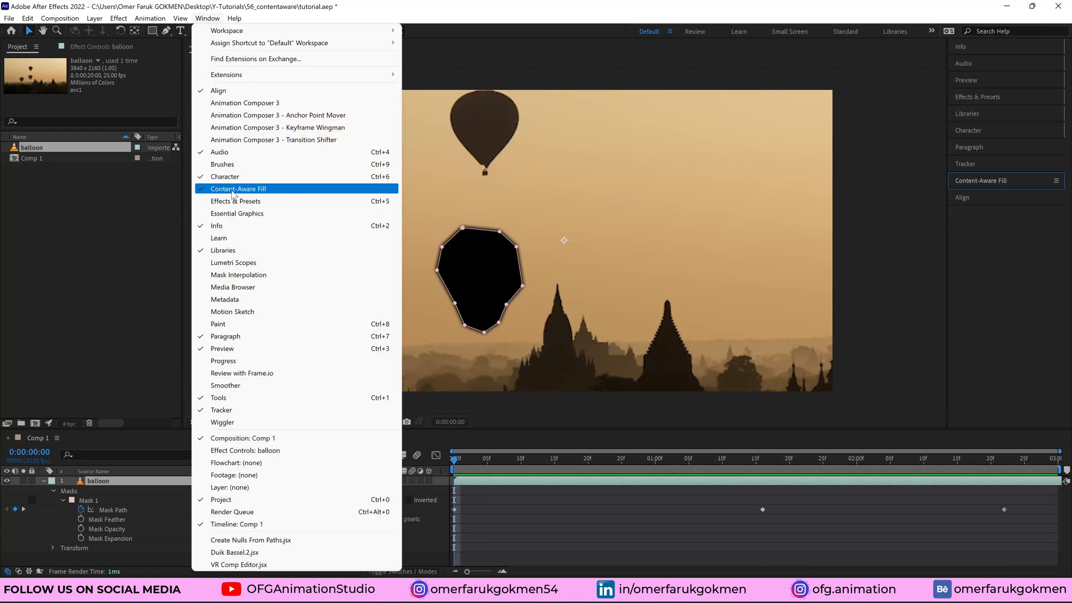
click(233, 190)
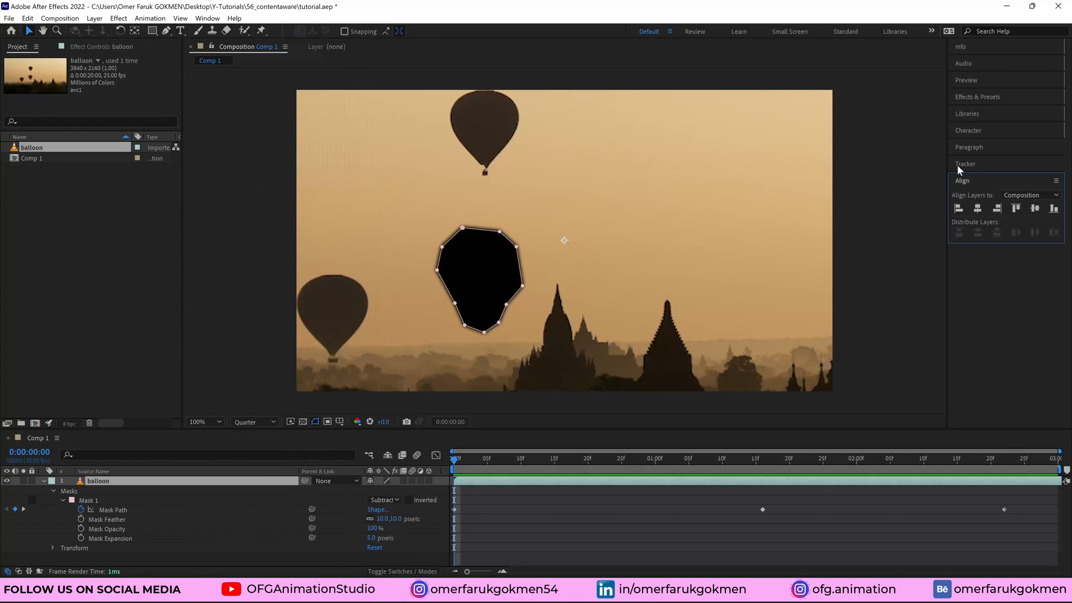
click(210, 20)
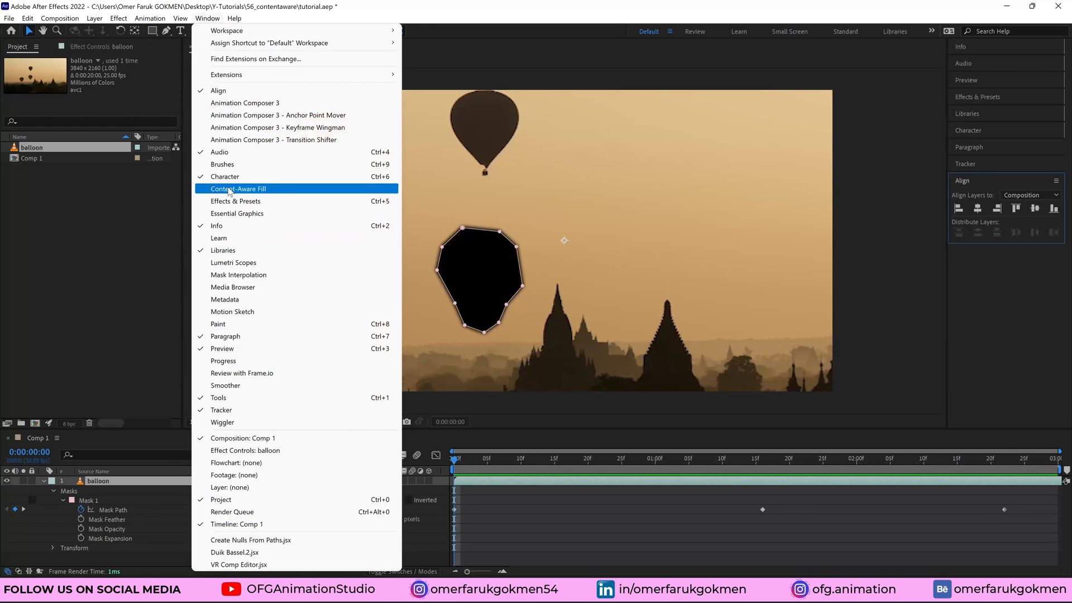
click(233, 190)
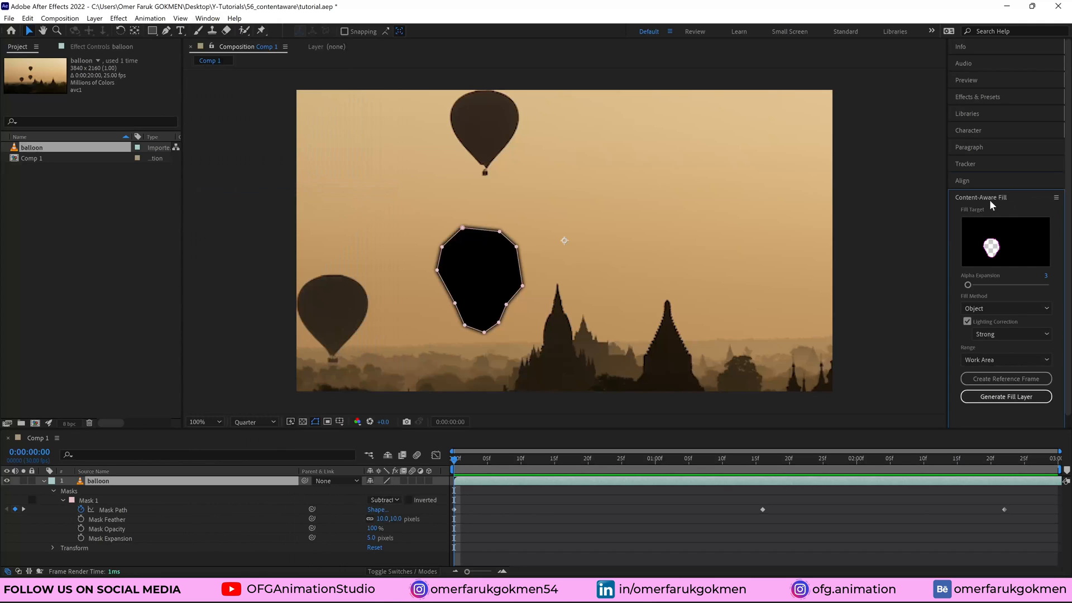
Step: Review the Content-Aware Fill options for alpha expansion, fill method, lighting correction strength and range
click(1046, 279)
key(Return)
click(984, 309)
click(985, 310)
click(994, 336)
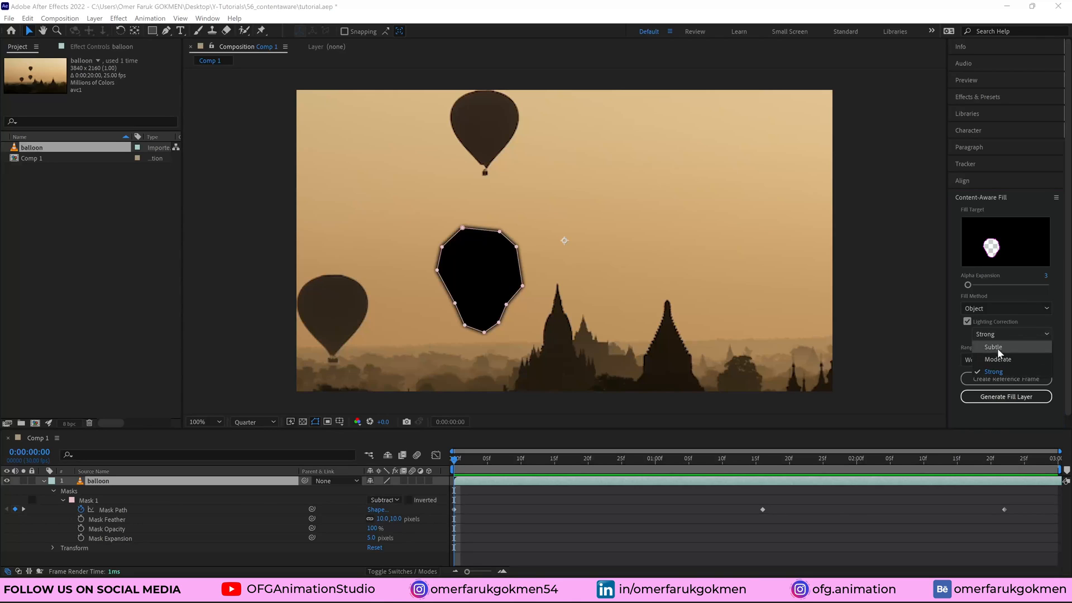
click(999, 370)
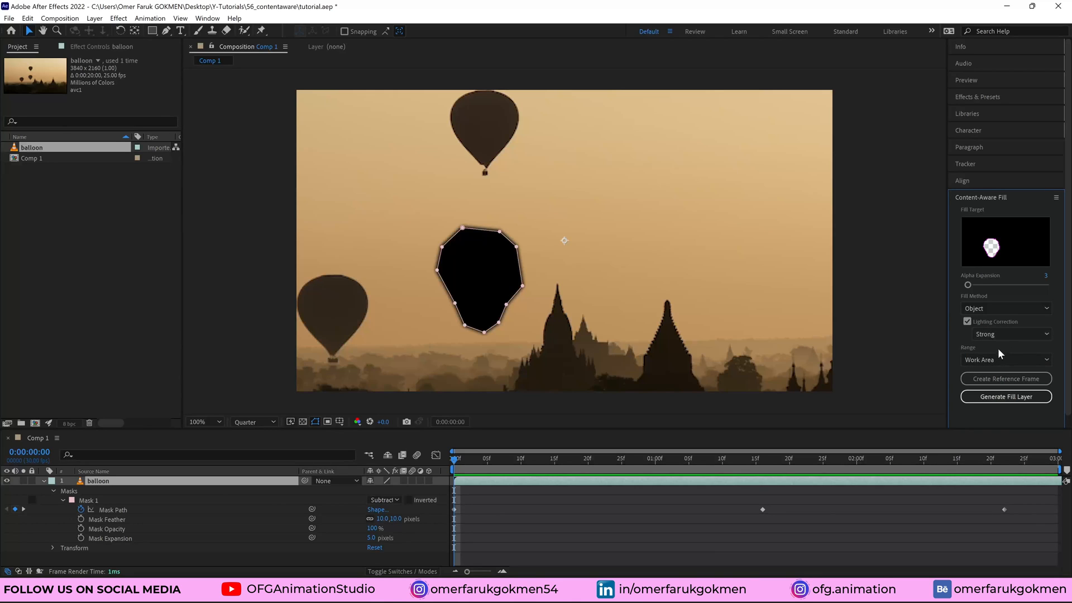
click(993, 359)
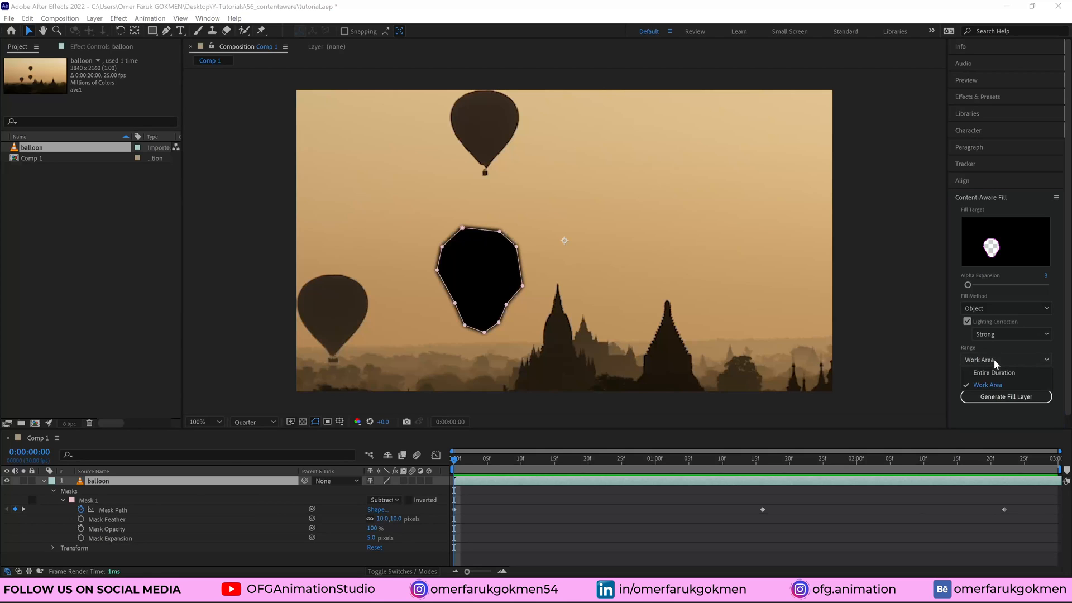
click(993, 361)
Step: Trim the end of the work area to 0:00:01:00 and preview the shortened section
mouse_move(666, 461)
mouse_down()
mouse_move(621, 461)
mouse_move(655, 459)
mouse_up()
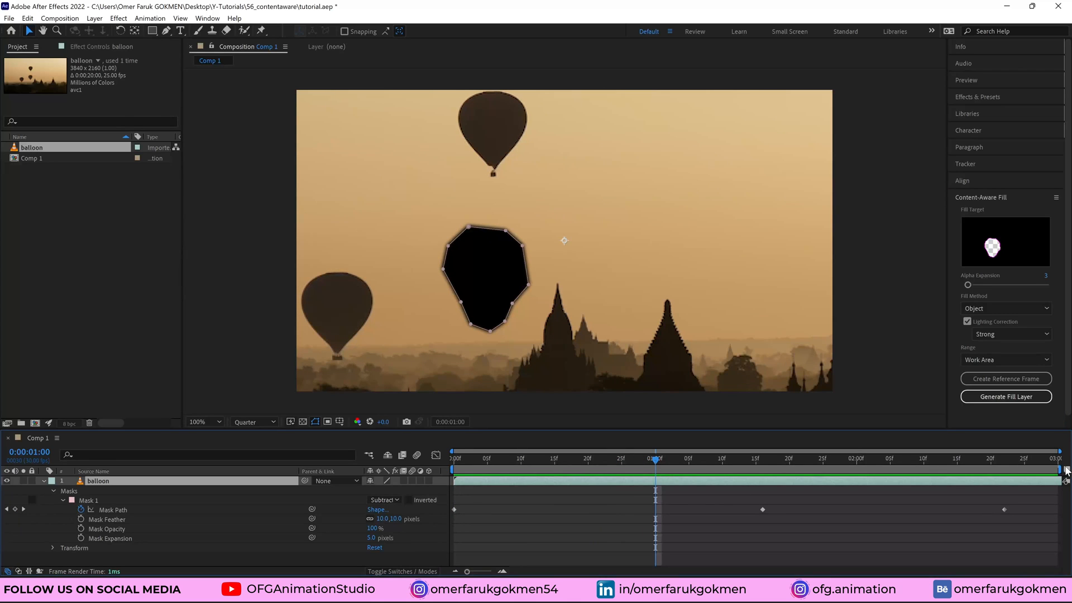
drag(1066, 471, 657, 477)
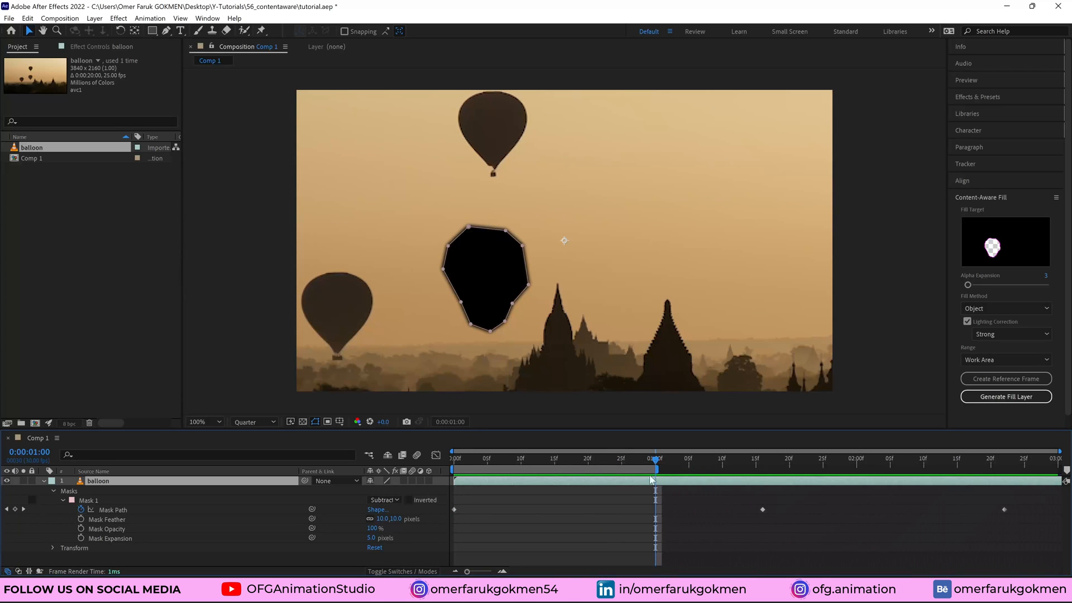
key(space)
key(space)
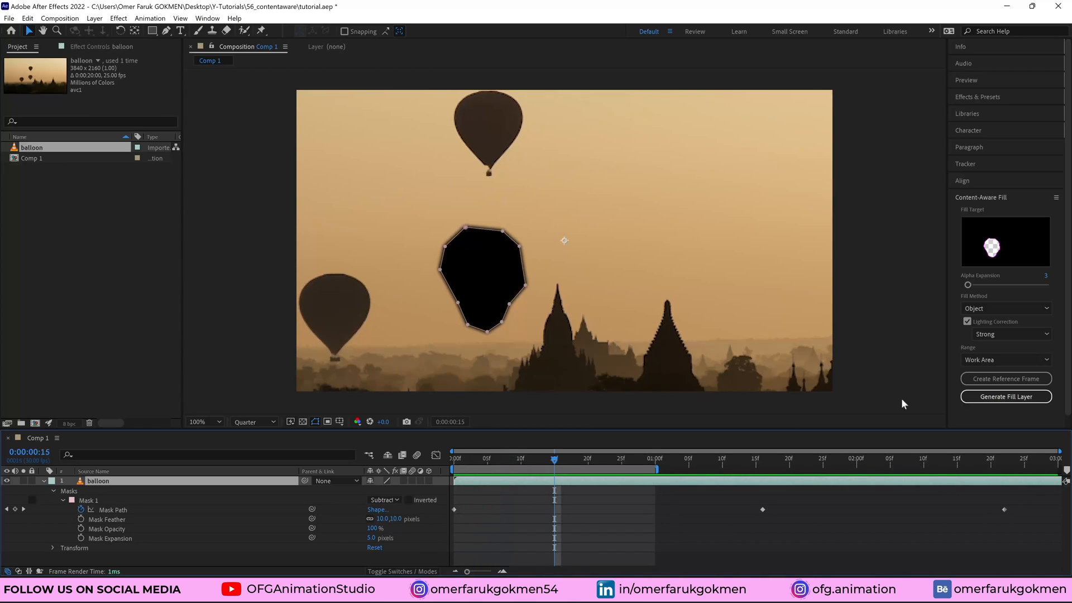
Step: Set the fill range to Entire Duration, and extend the work area back to the full composition with the playhead at the first frame
click(980, 361)
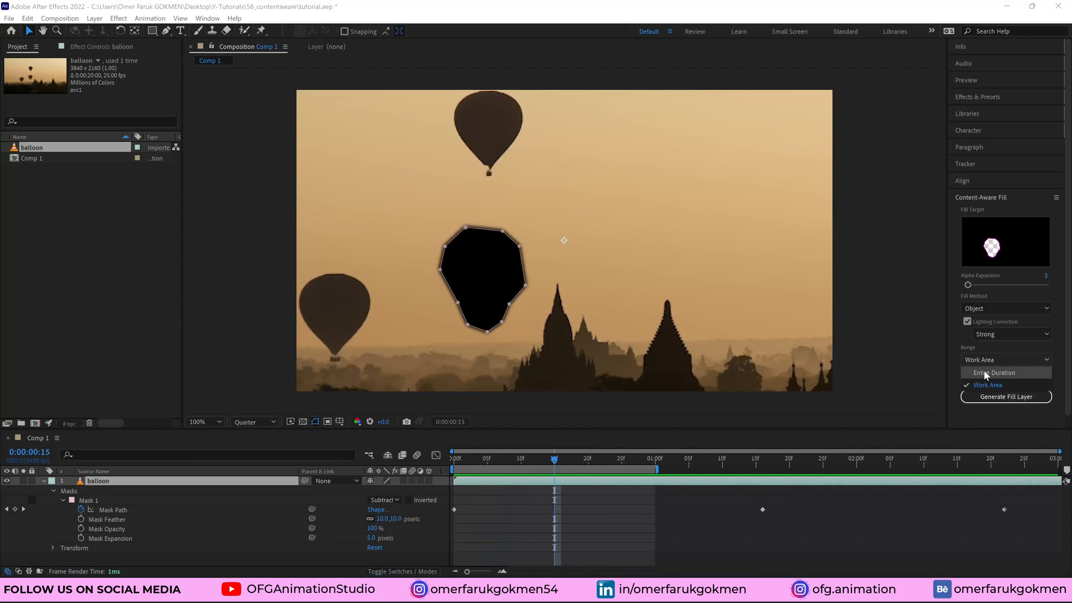
click(984, 373)
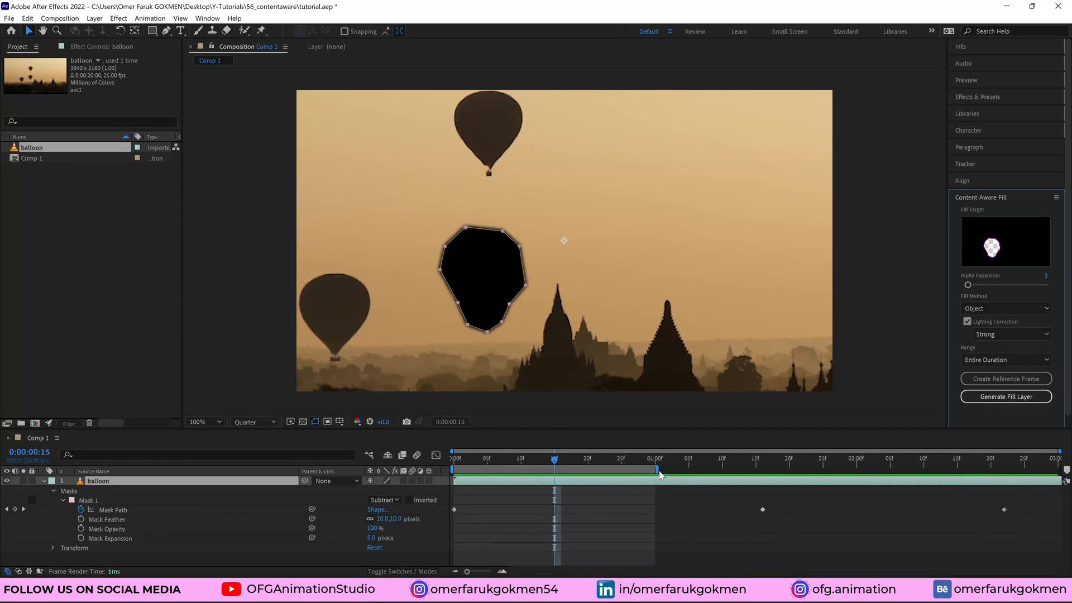
drag(659, 472, 422, 459)
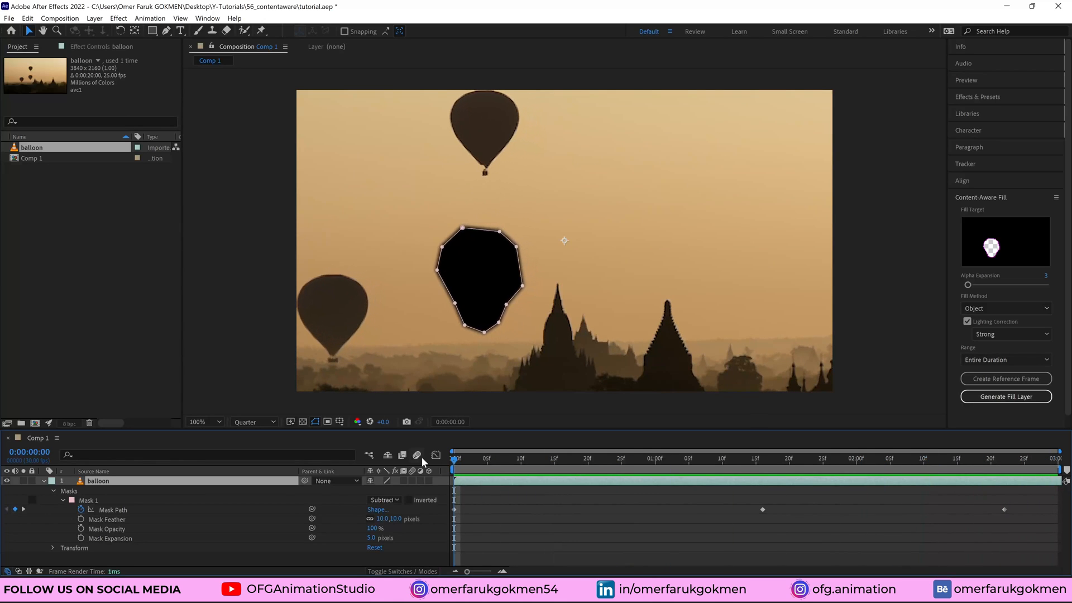
Step: Generate the content-aware fill layer for the masked balloon area and collapse the balloon layer's properties
click(1021, 397)
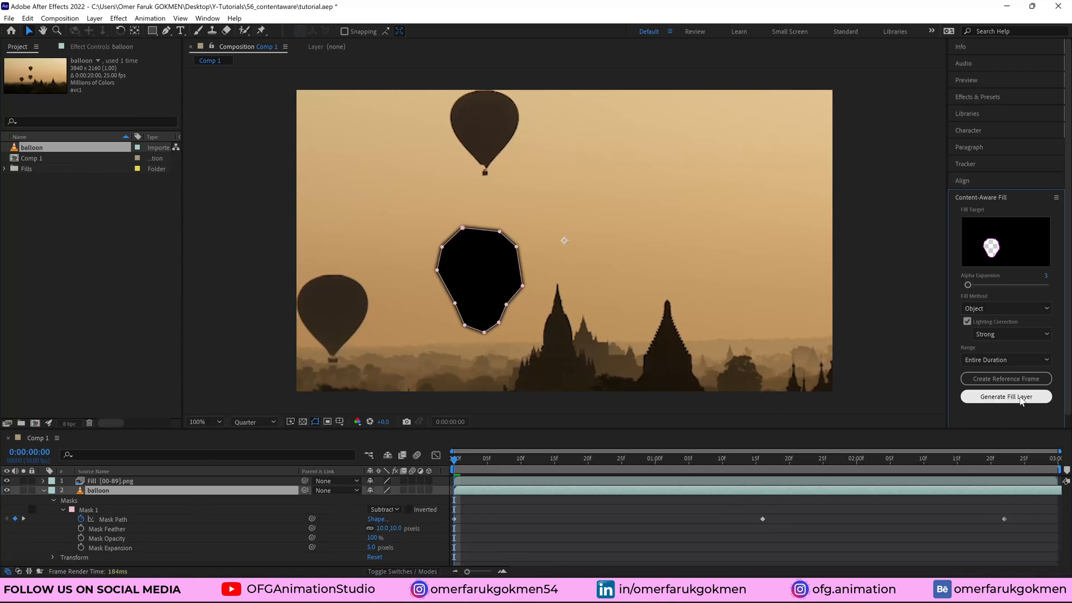
drag(1002, 429, 1005, 462)
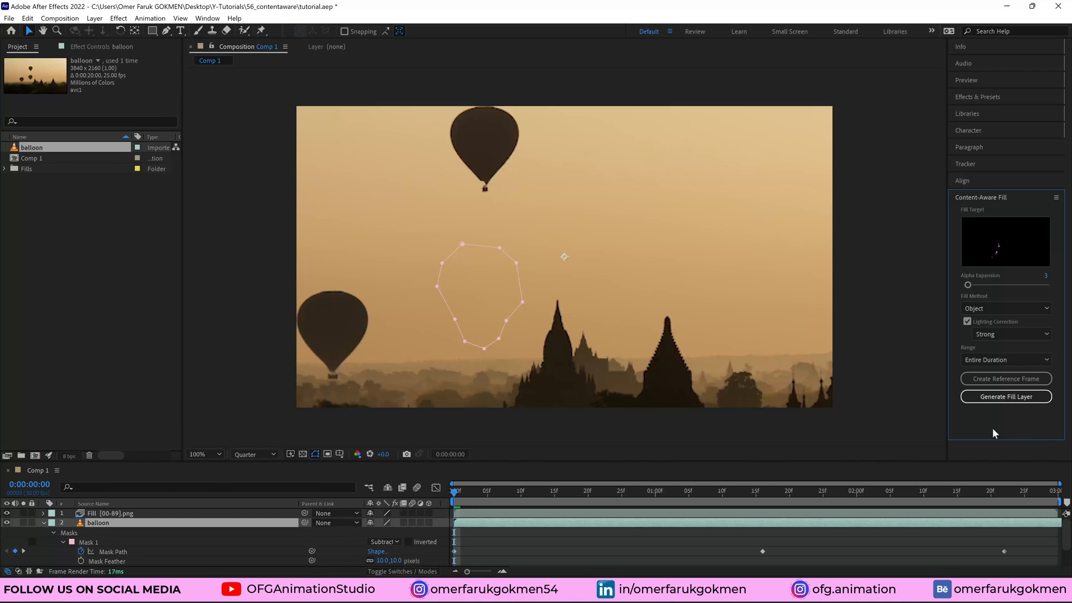
click(44, 523)
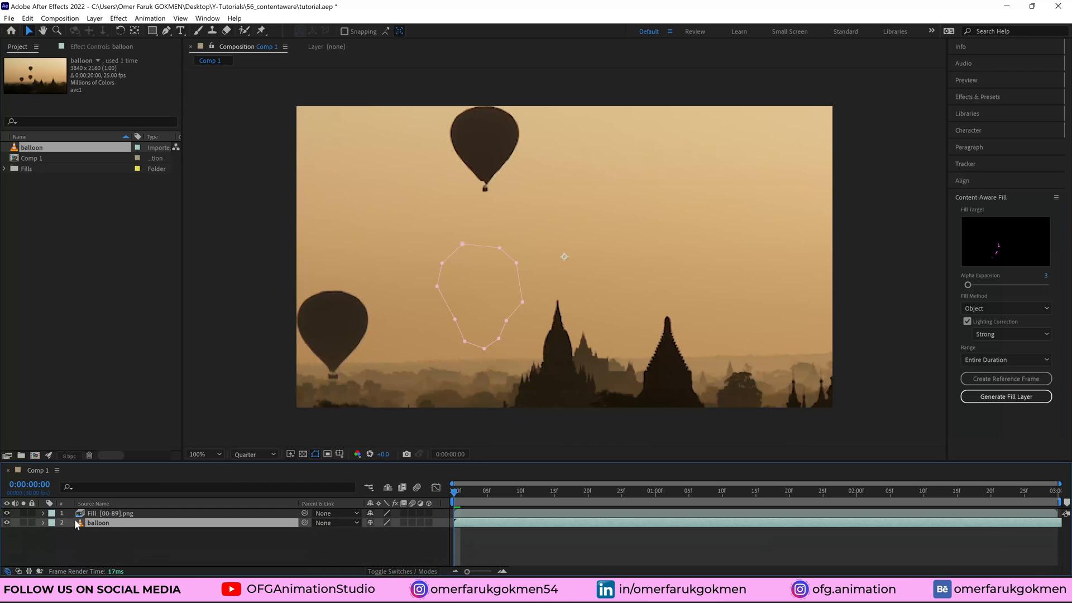
Step: Select the generated fill layer and play back the composition from the start to check the balloon removal
click(106, 514)
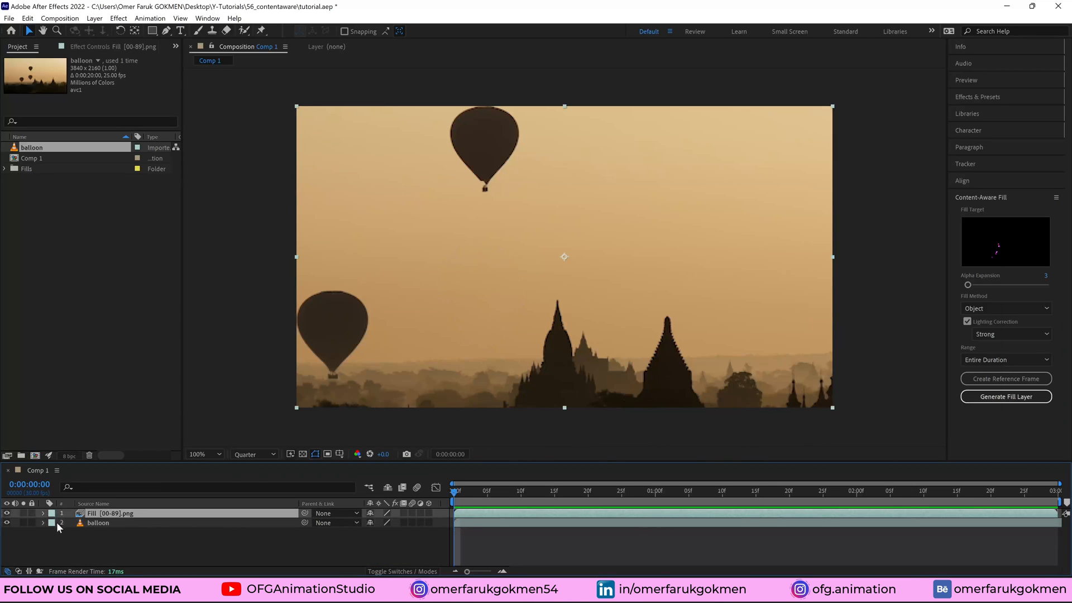
drag(455, 492, 325, 521)
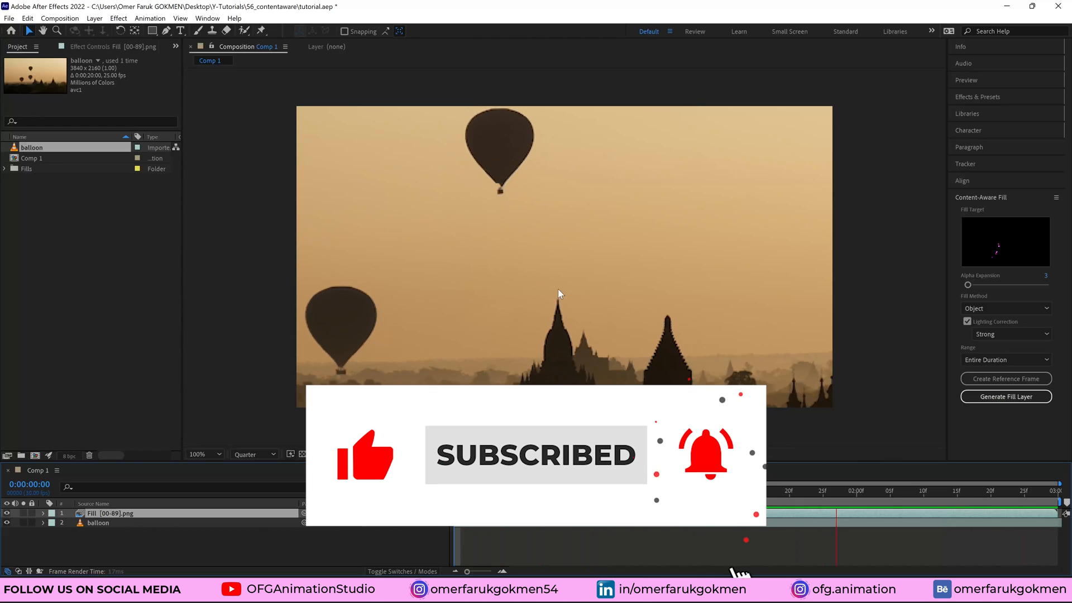
key(space)
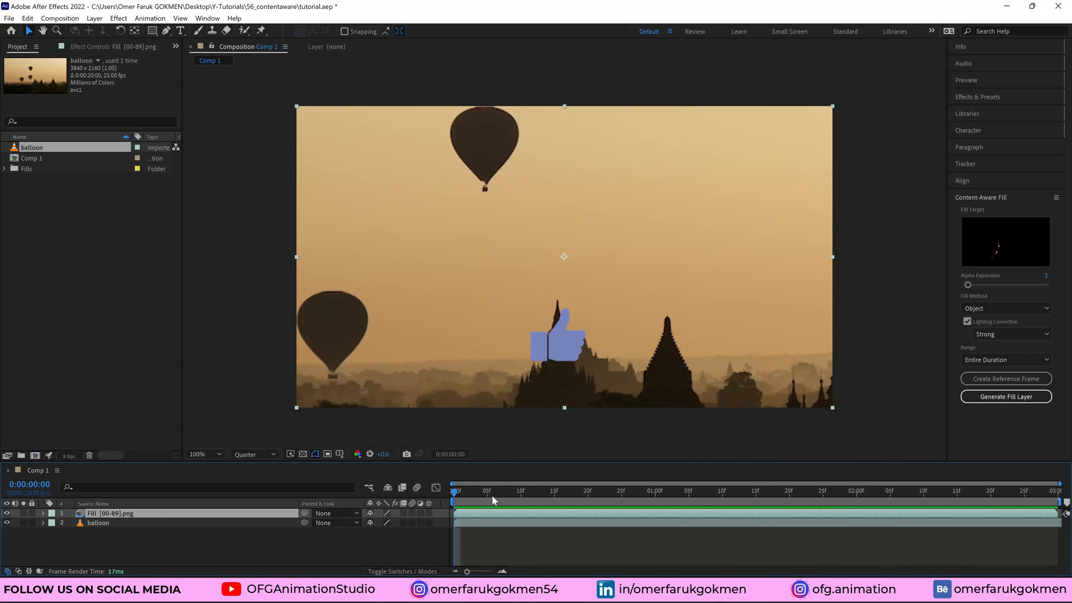